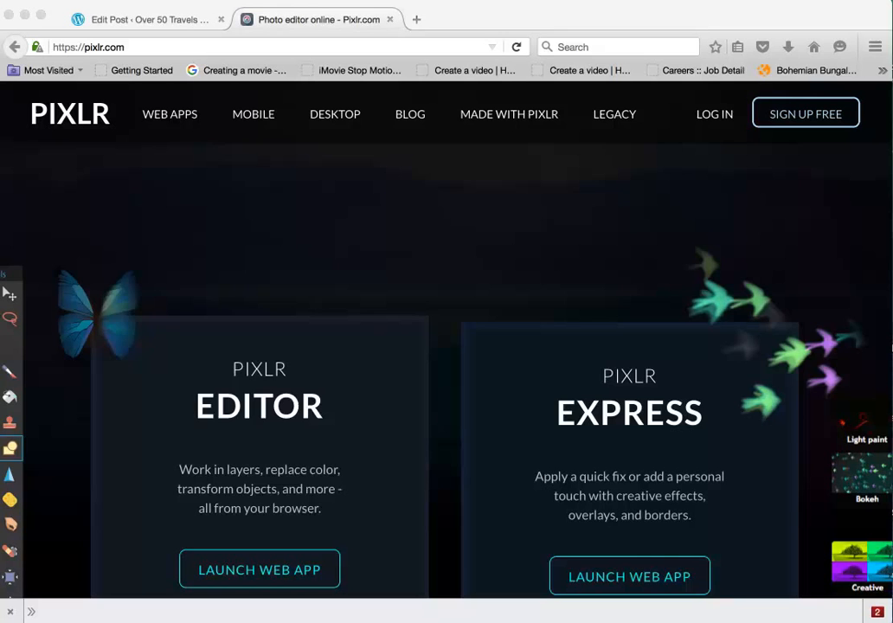
- Launch the Pixlr Editor web app from pixlr.com
left_click(259, 570)
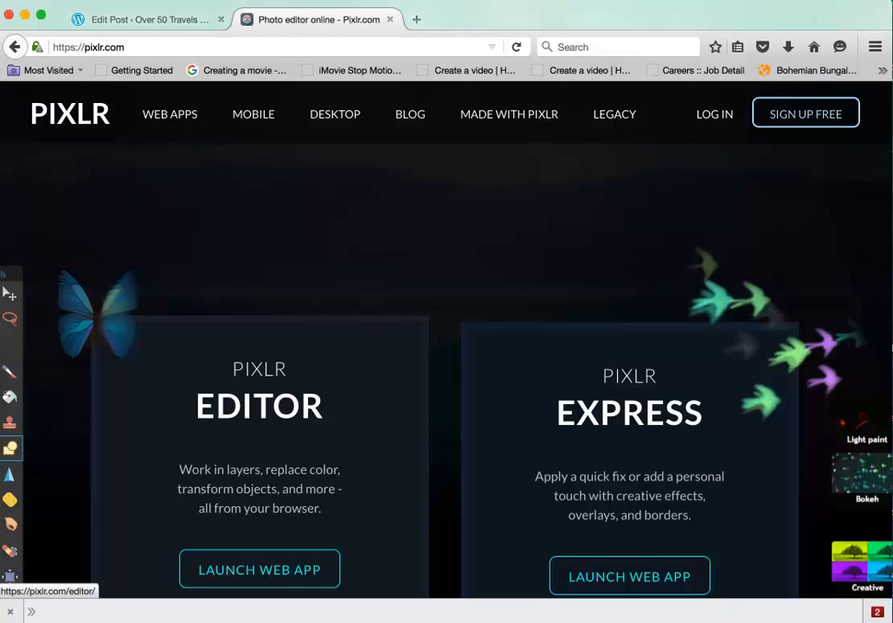
left_click(260, 570)
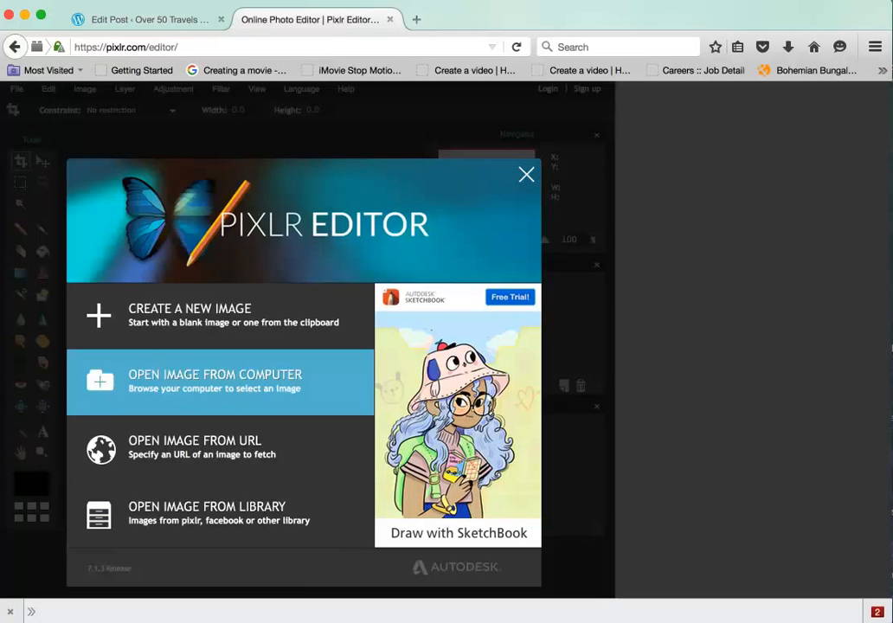
- Open alp-logo-1.jpg from the Desktop in Pixlr Editor
left_click(217, 381)
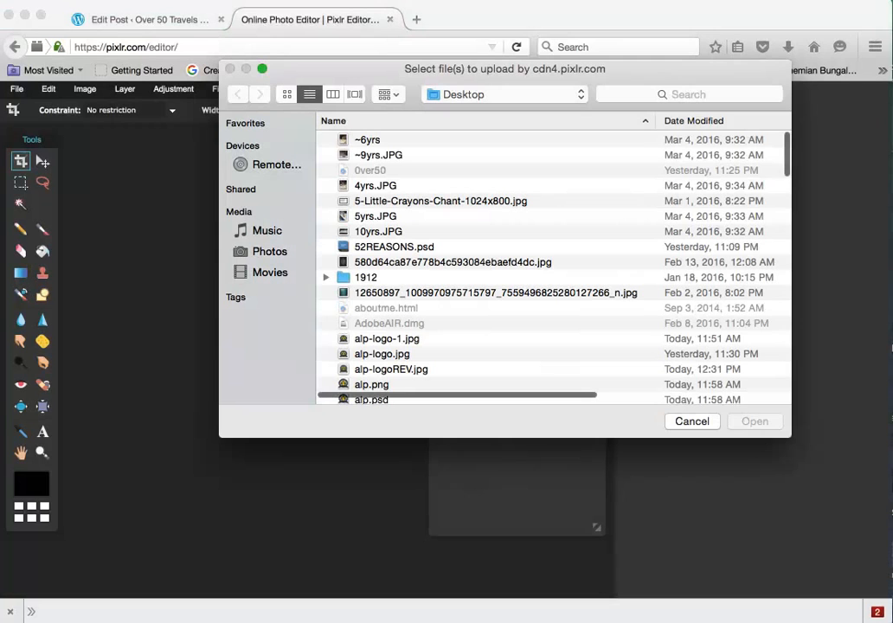
left_click(387, 338)
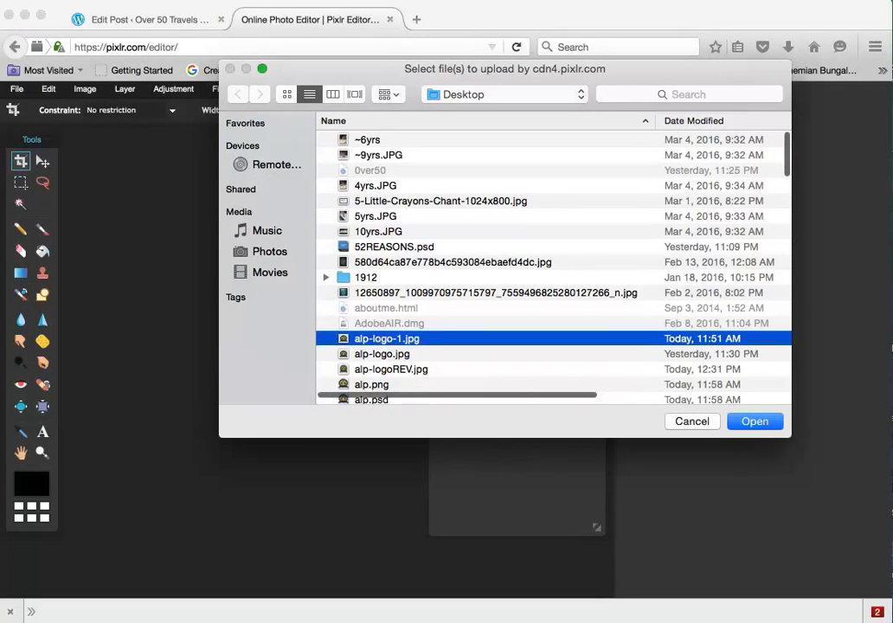
left_click(755, 421)
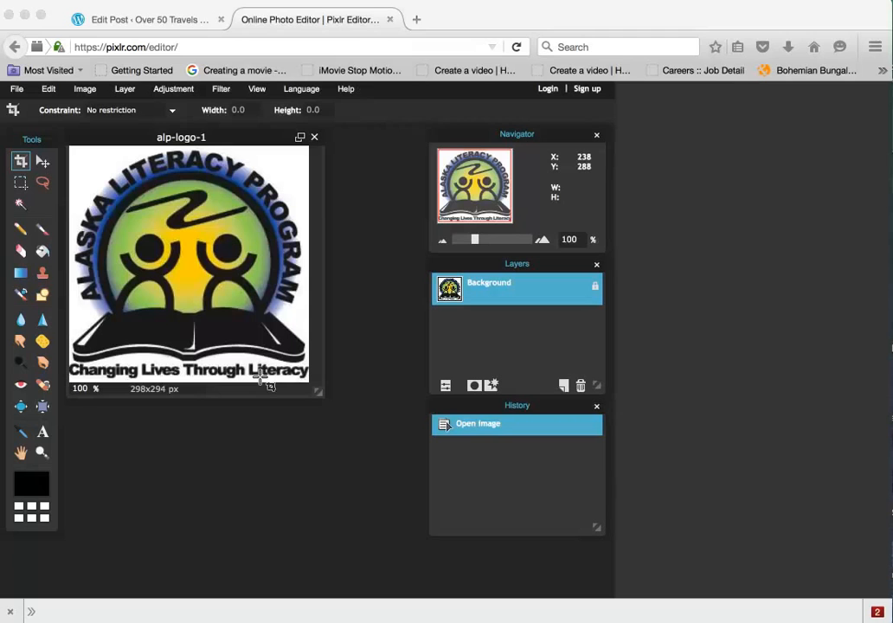
- Resize the logo to 325 px wide (325x321) with proportions constrained, then show it fully
left_click(260, 377)
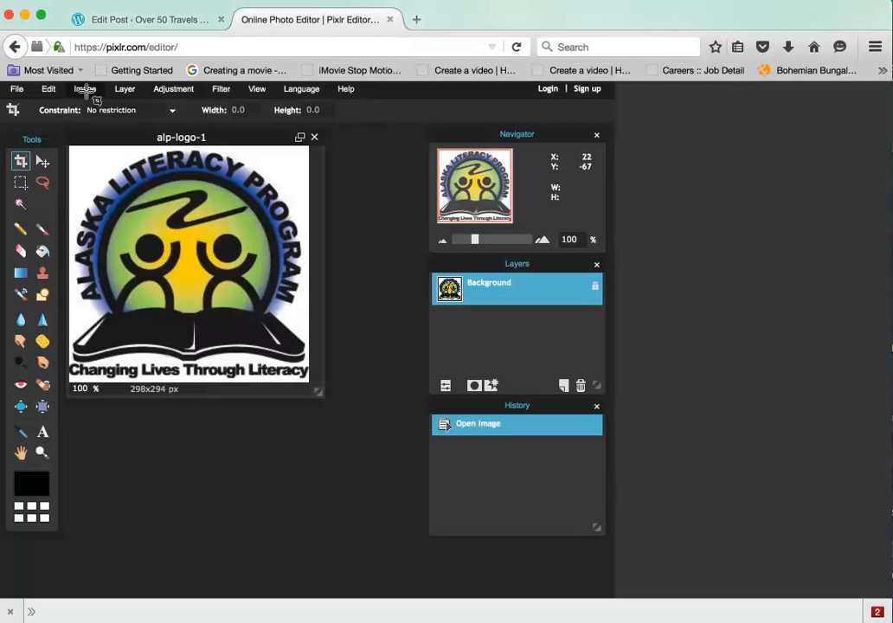
left_click(85, 90)
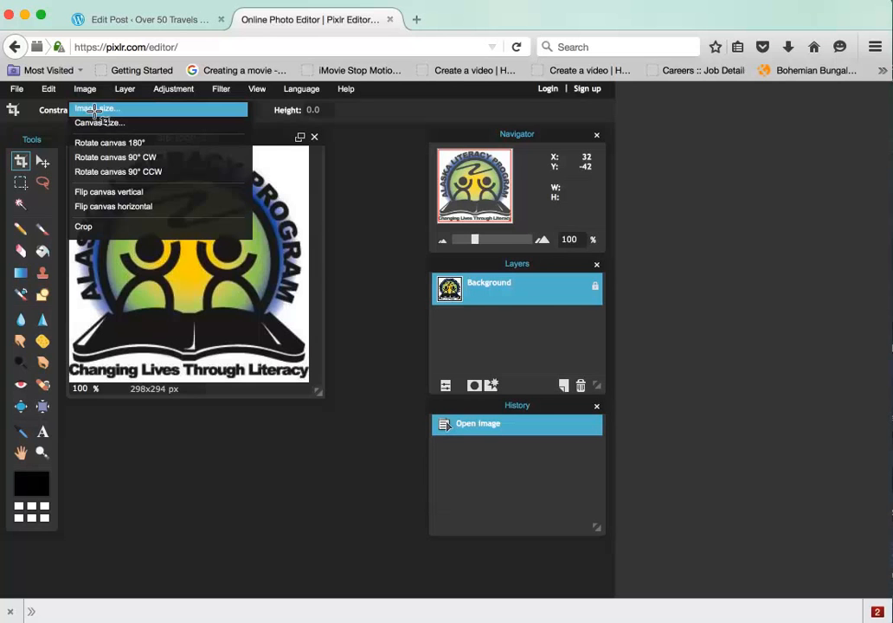
left_click(95, 110)
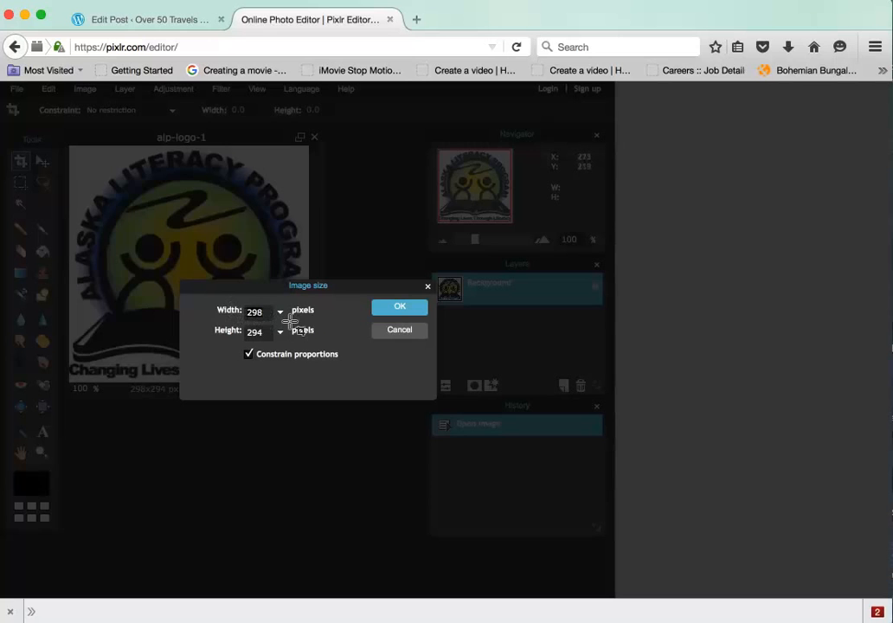
key("BackSpace")
key("BackSpace")
key("BackSpace")
type("32")
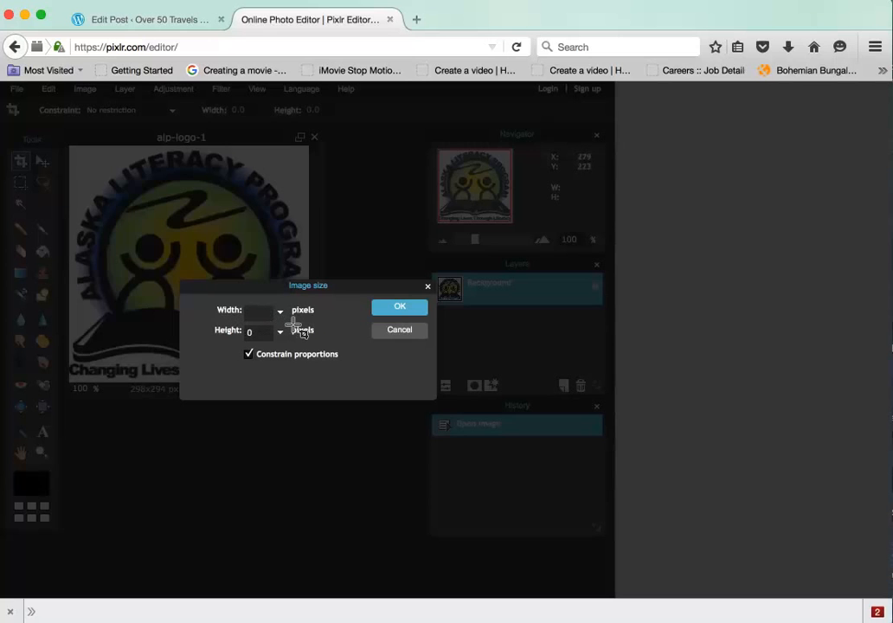
type("5")
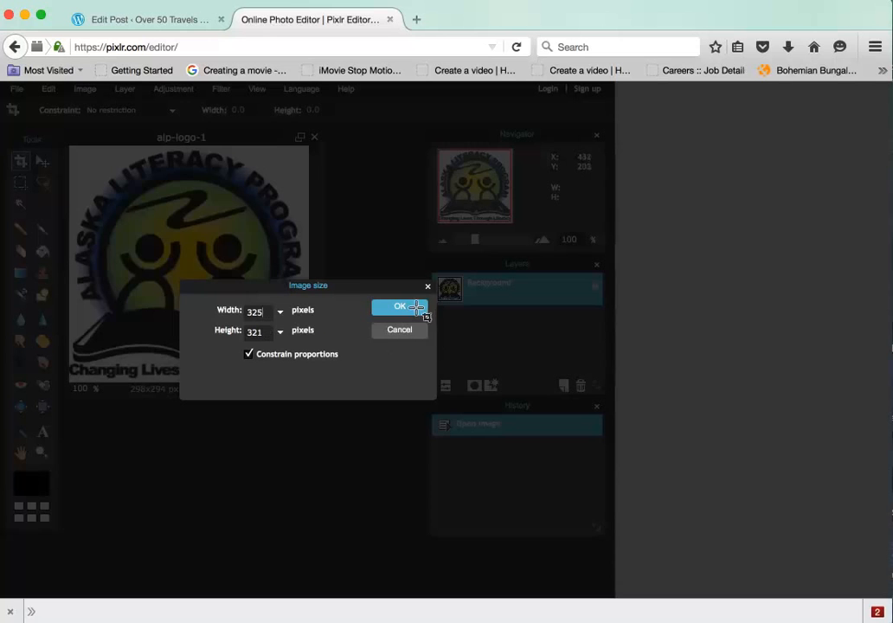
left_click(407, 308)
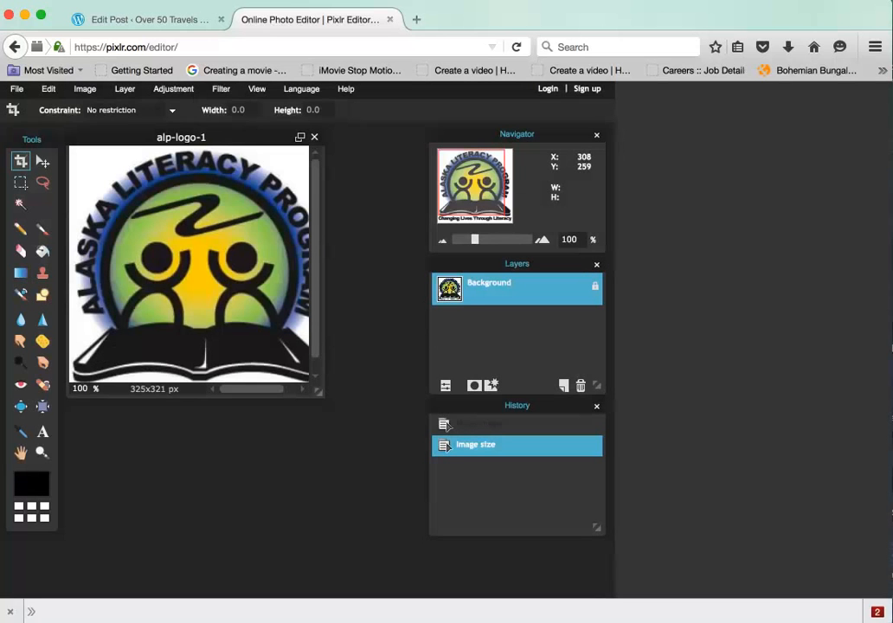
scroll(286, 364, "down", 2)
scroll(286, 363, "up", 2)
scroll(269, 381, "right", 2)
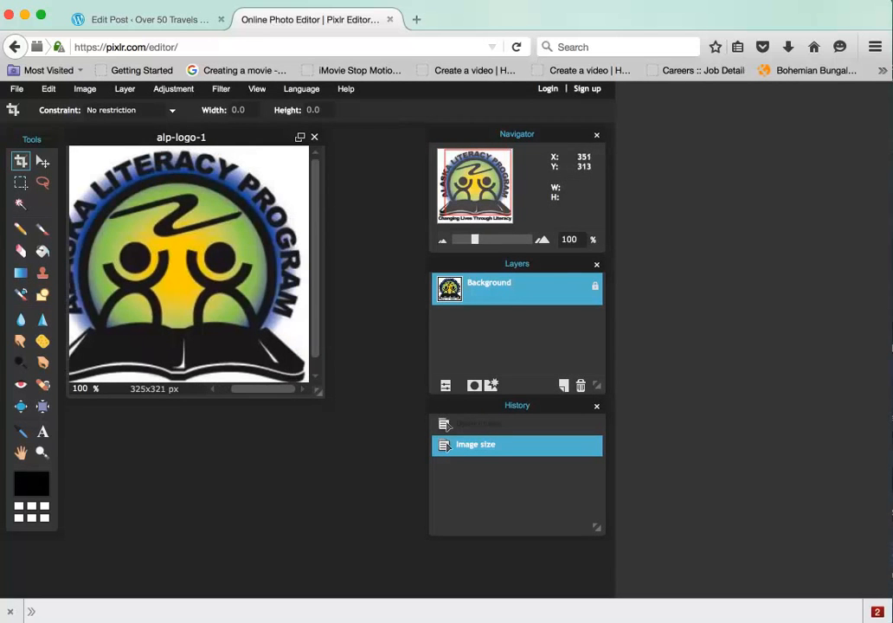
left_click_drag(319, 392, 398, 513)
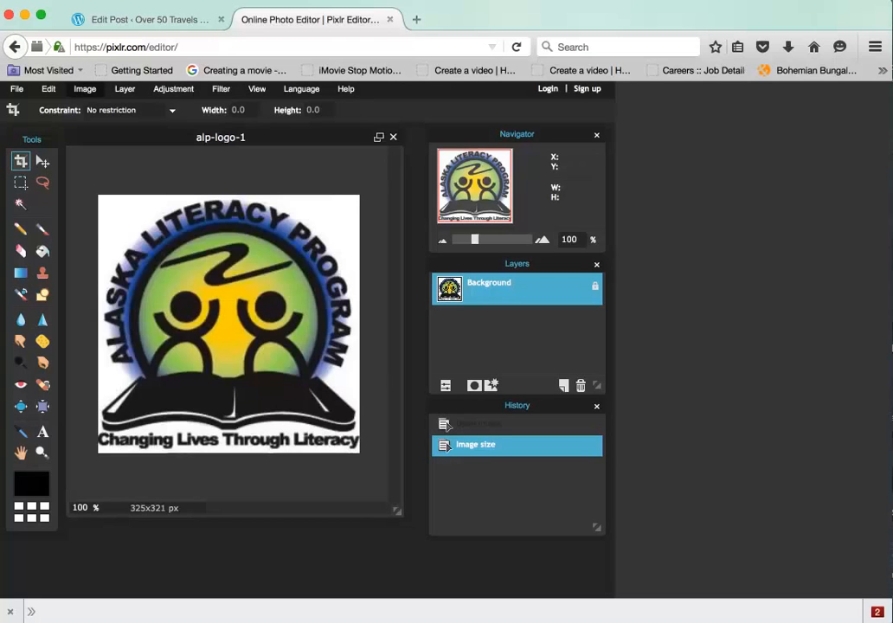
- Set the canvas to 325x351 px, anchored top-centre, adding white space below the logo
left_click(84, 90)
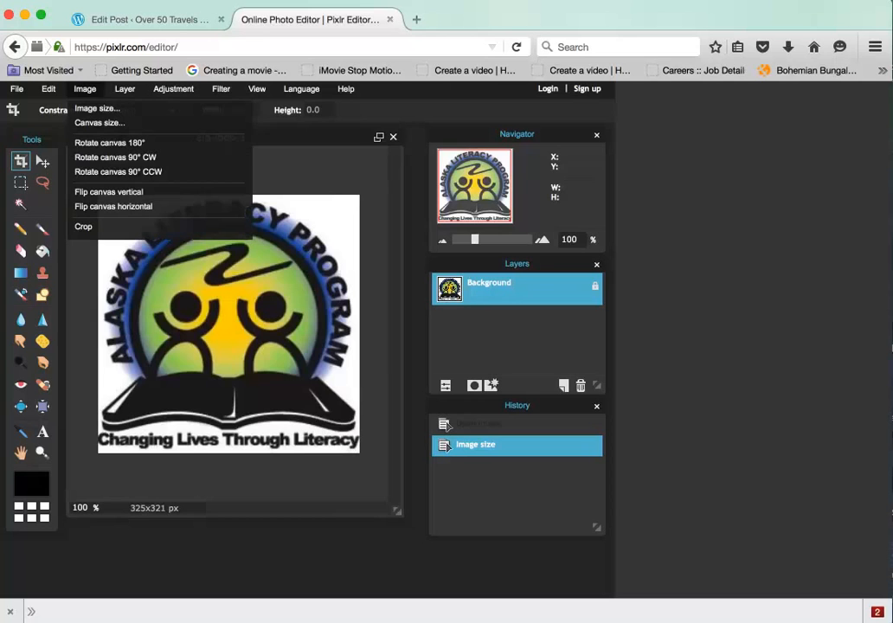
left_click(99, 122)
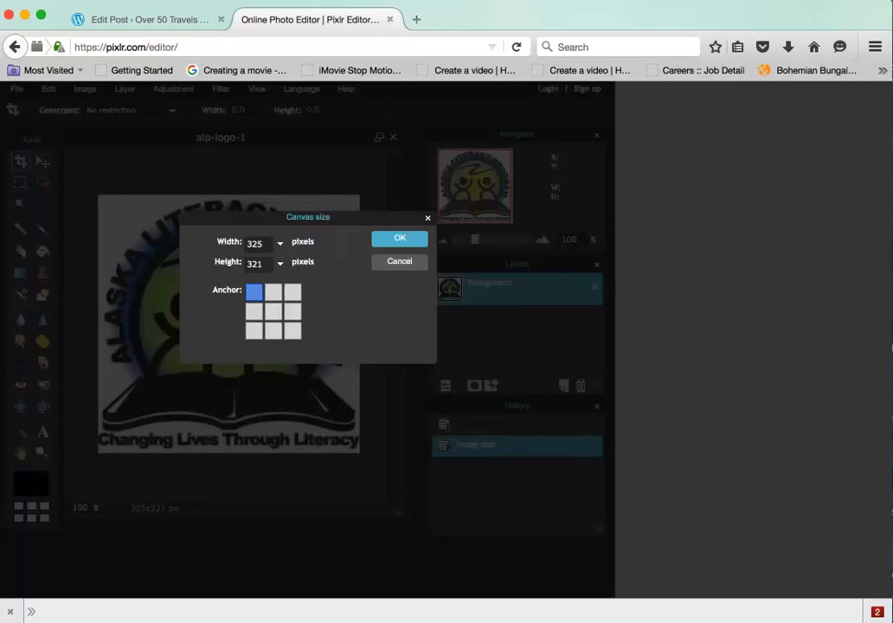
left_click(274, 292)
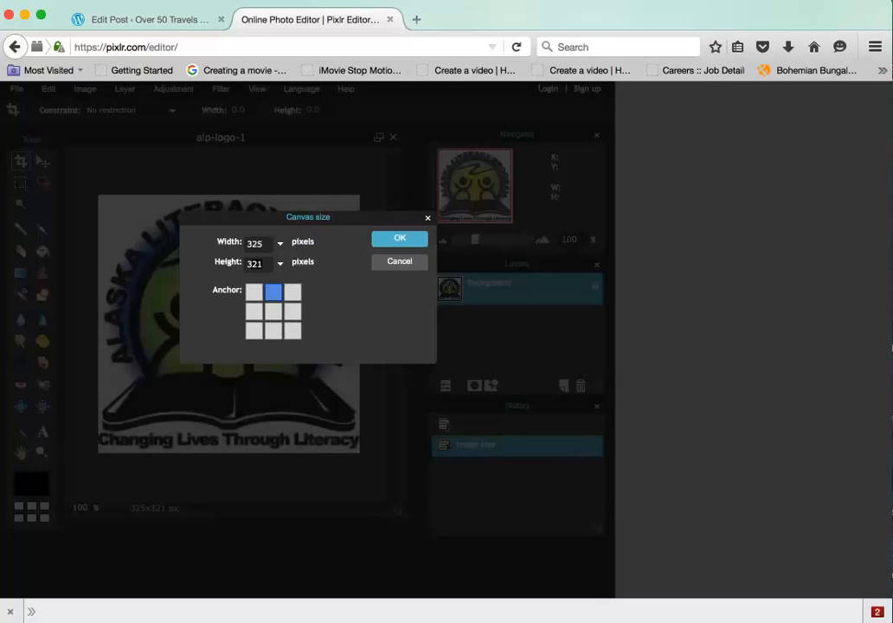
type("3352")
key("BackSpace")
key("BackSpace")
key("BackSpace")
type("51")
key("Return")
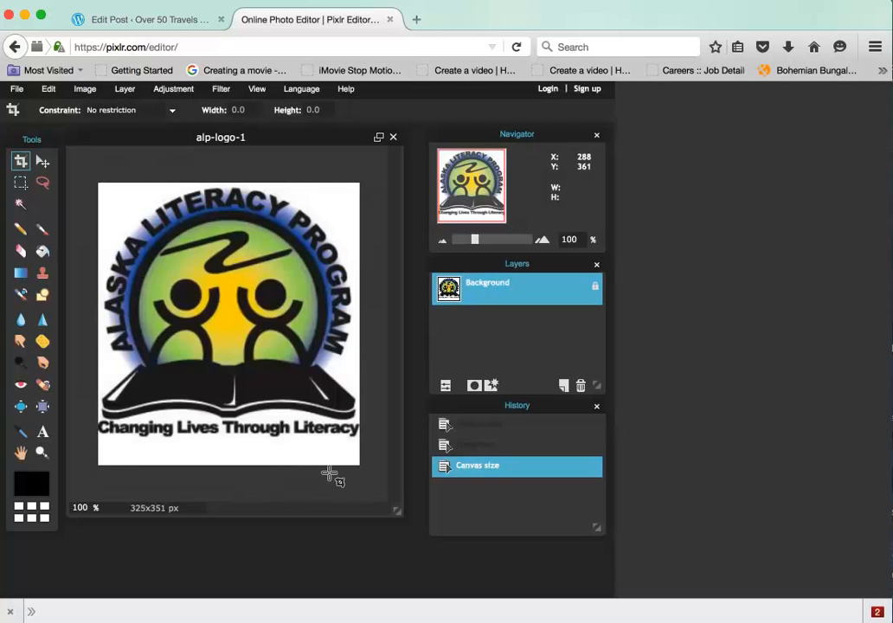
- Save the edited logo to the Desktop as the JPEG alp-logo-REV.jpg
left_click(16, 88)
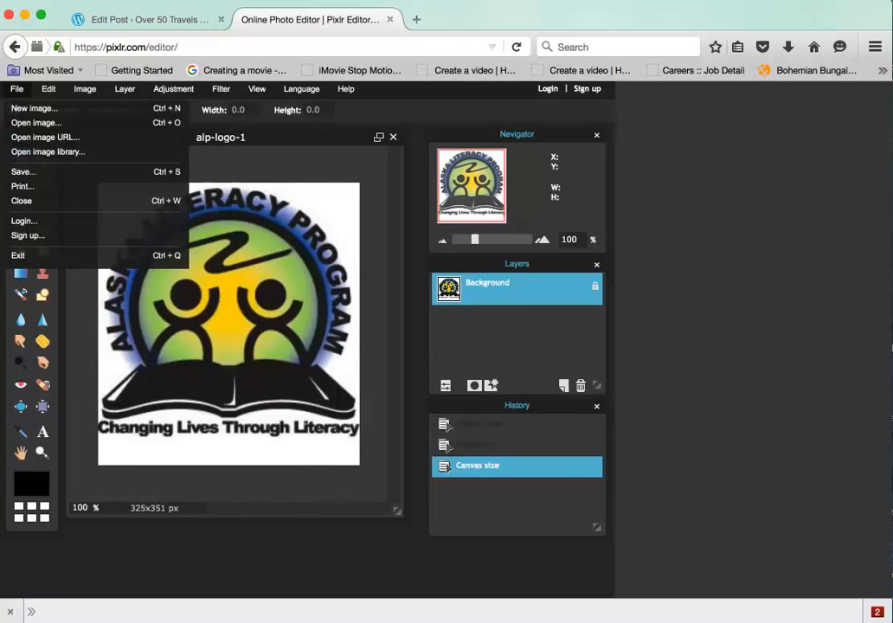
left_click(23, 171)
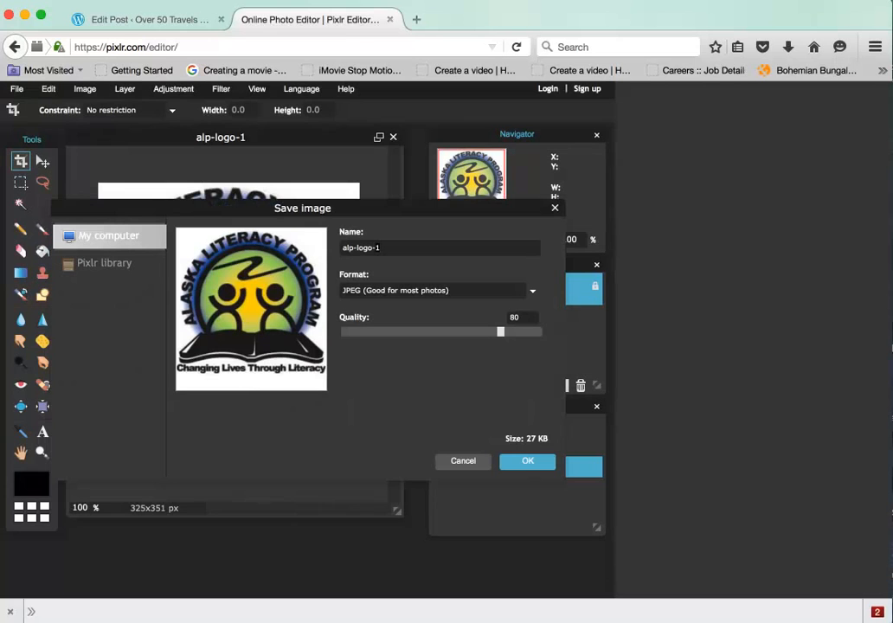
key("BackSpace")
type("REV")
key("Return")
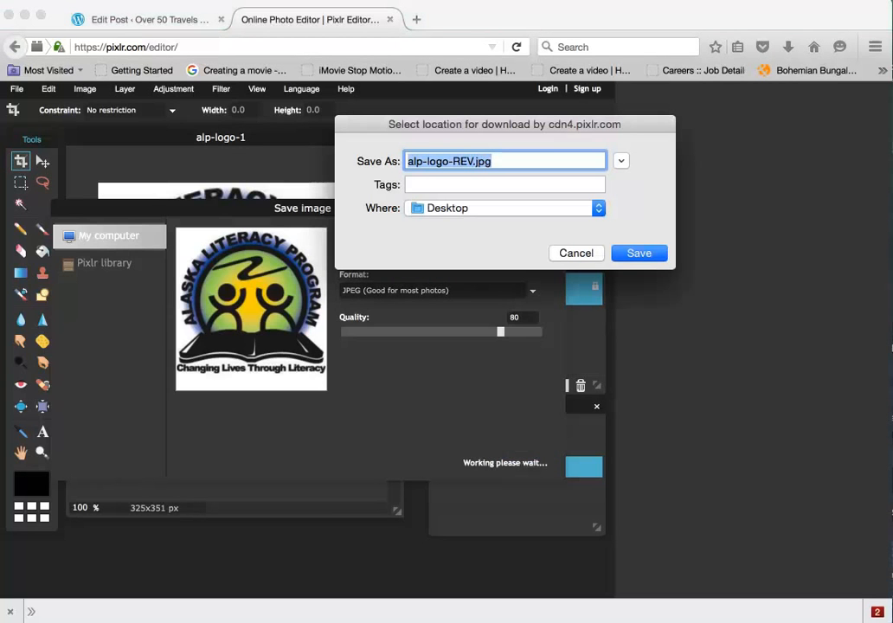
key("Return")
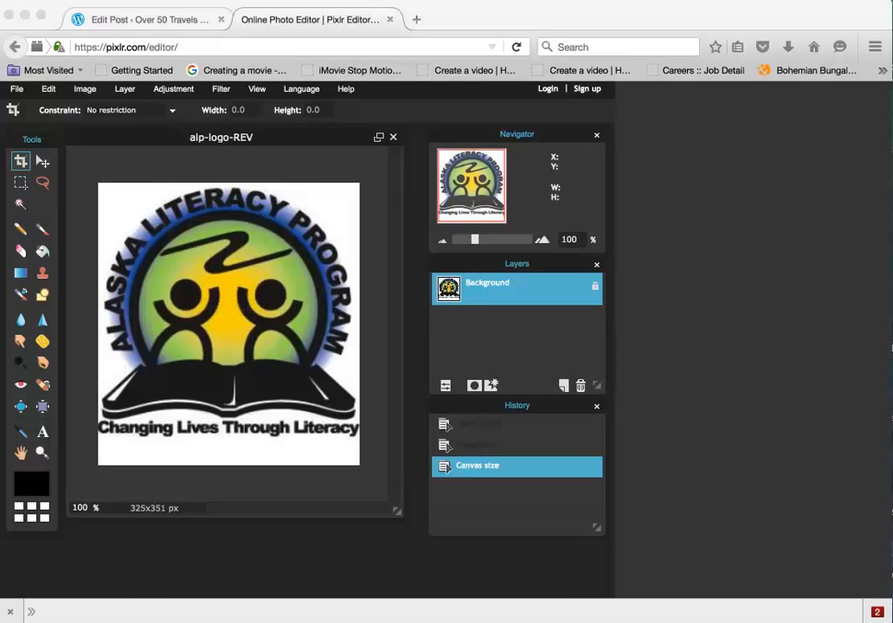
left_click(149, 19)
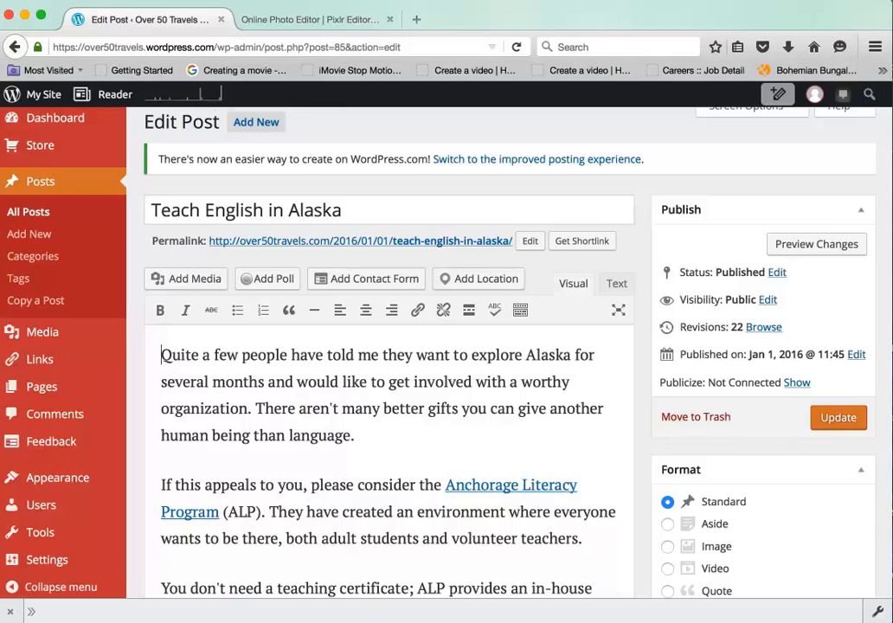
- Upload alp-logo-REV.jpg from the Desktop and set it as the Teach English in Alaska featured image
scroll(389, 389, "down", 5)
scroll(390, 390, "down", 7)
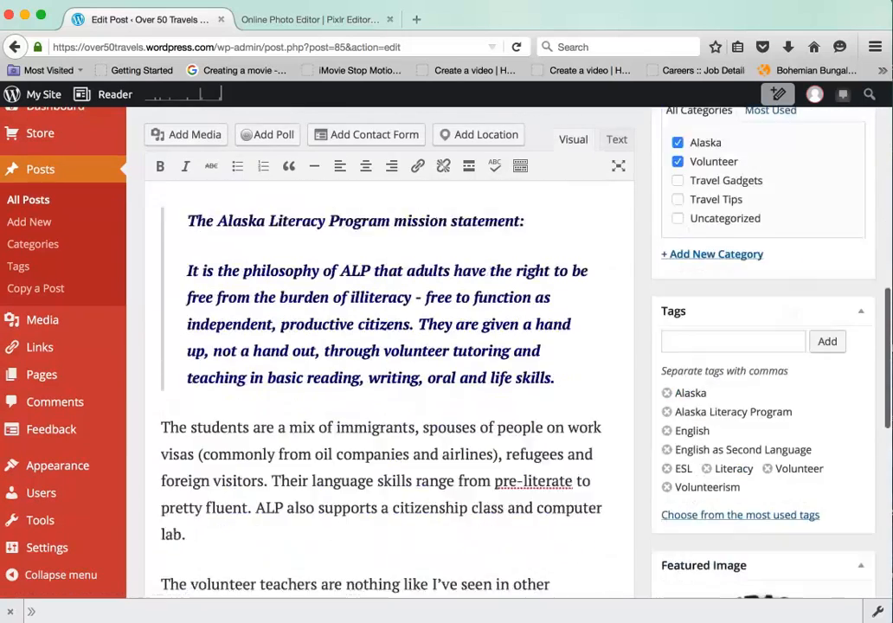
scroll(390, 390, "down", 3)
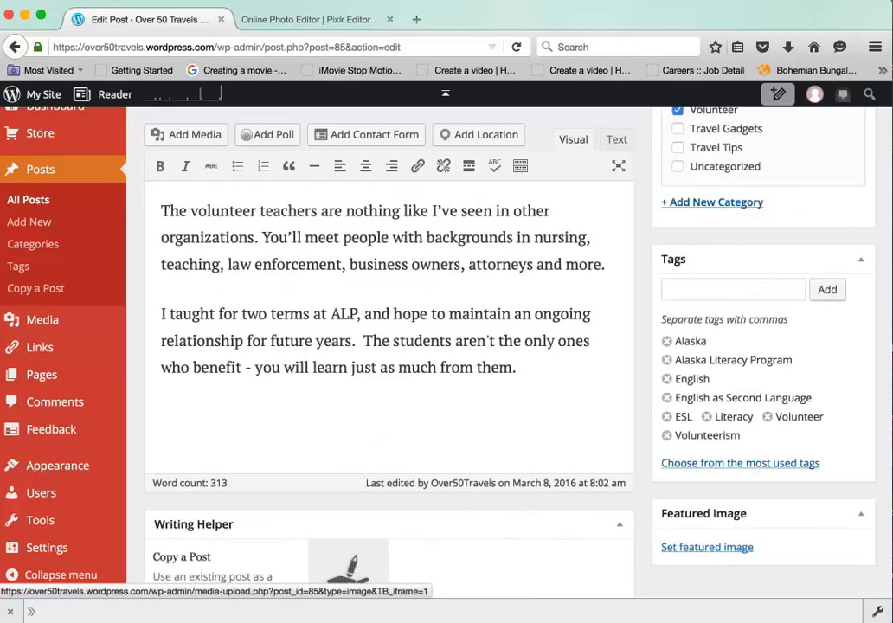
left_click(708, 547)
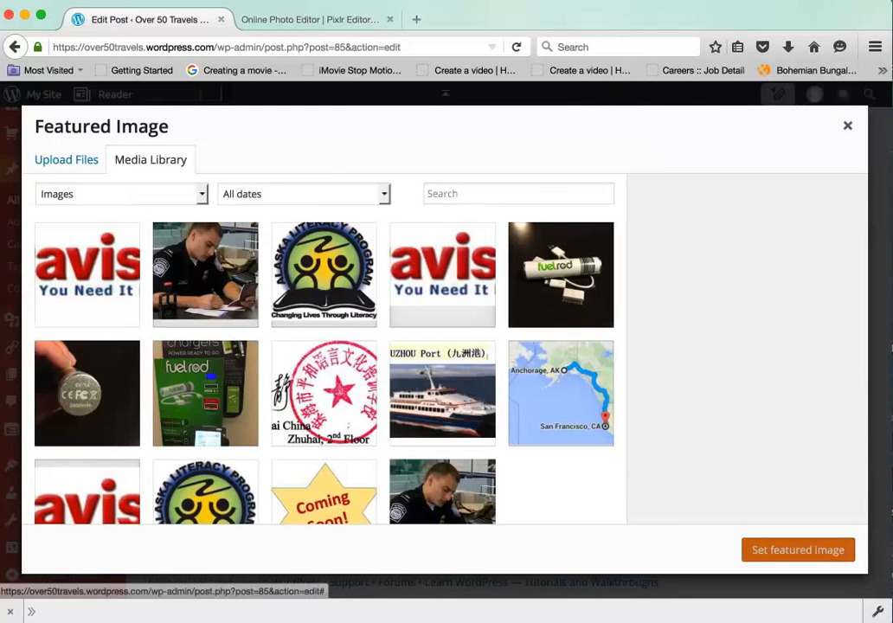
left_click(67, 159)
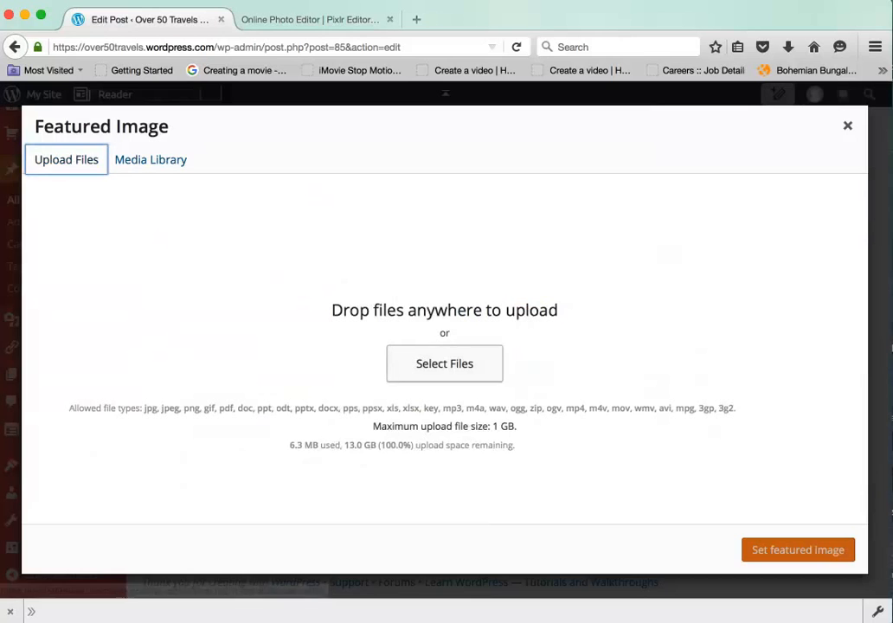
left_click(444, 364)
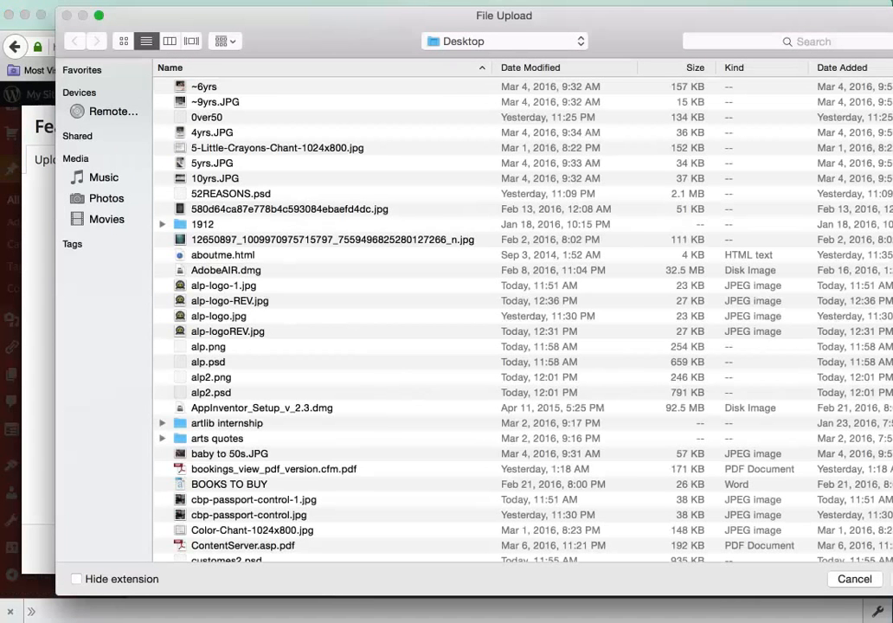
left_click(531, 67)
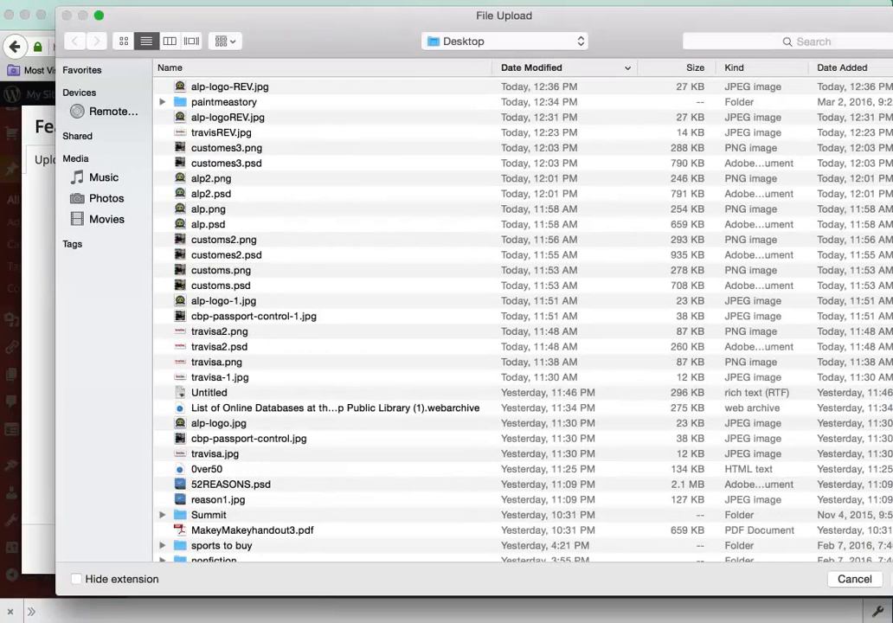
left_click(229, 87)
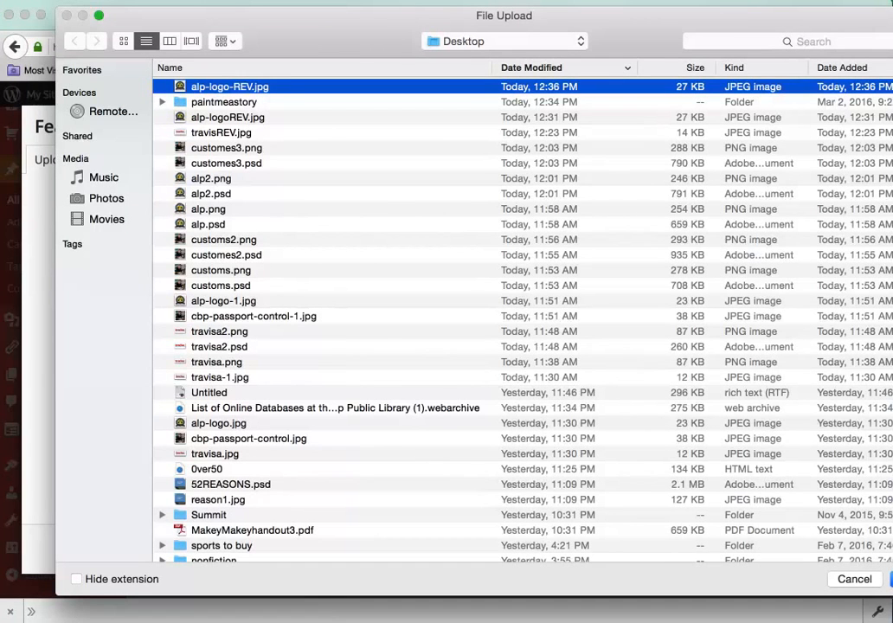
key("Return")
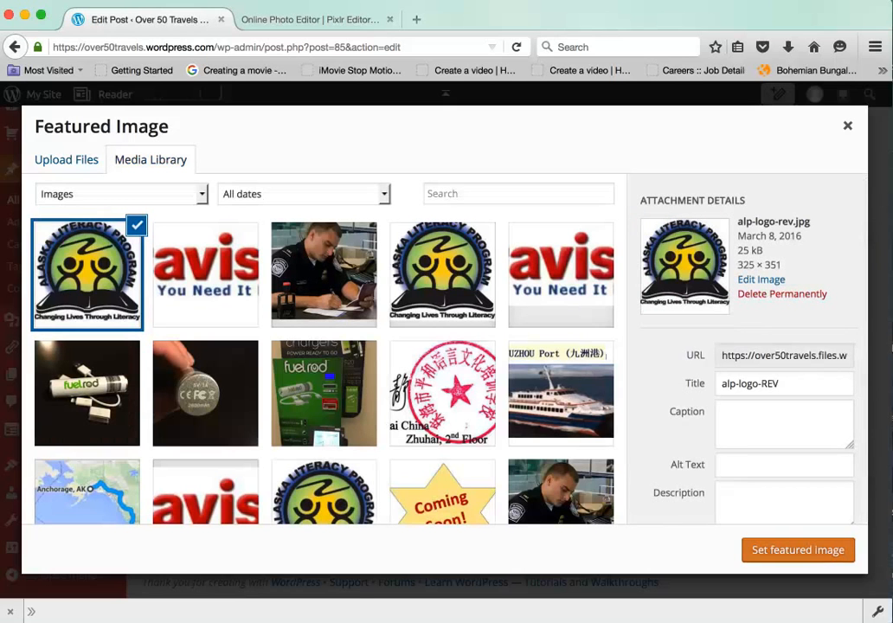
left_click(799, 549)
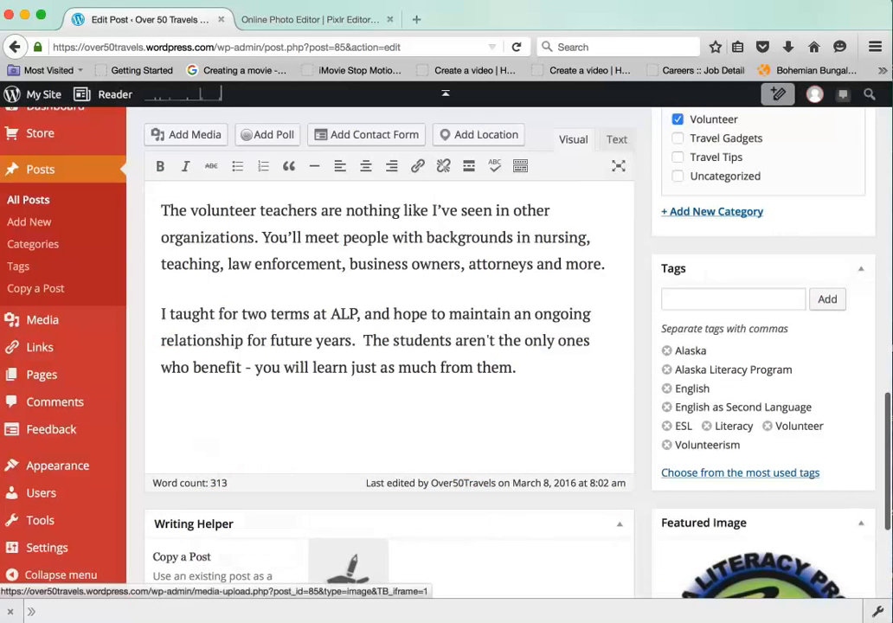
- Update the post, preview its changes, and go to the blog's home page
scroll(762, 484, "down", 2)
scroll(762, 485, "down", 2)
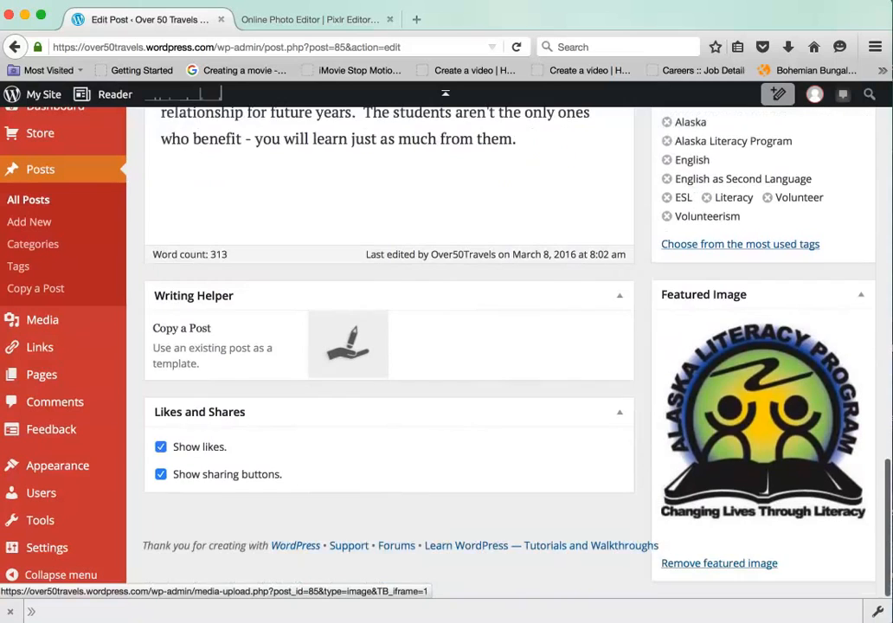
scroll(762, 424, "up", 10)
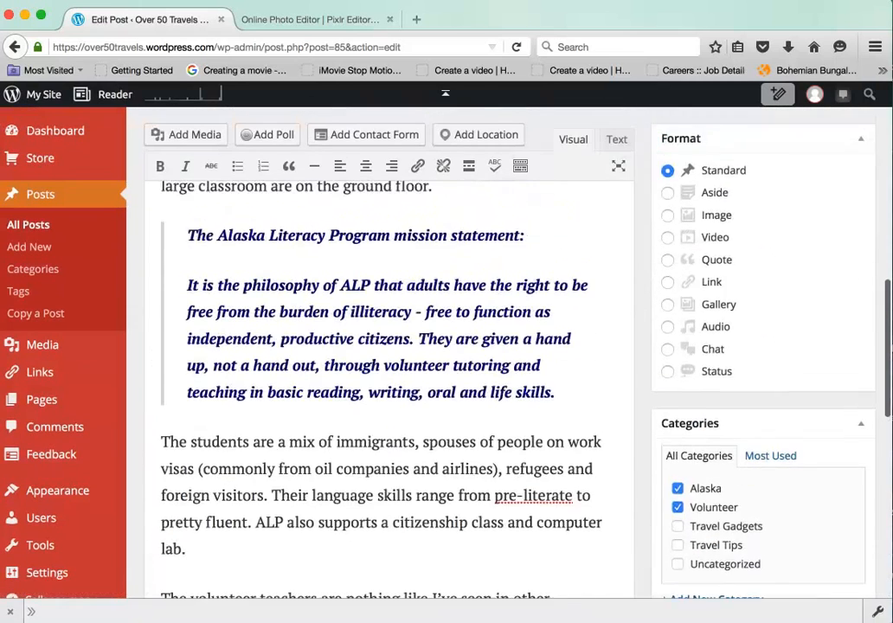
left_click(838, 349)
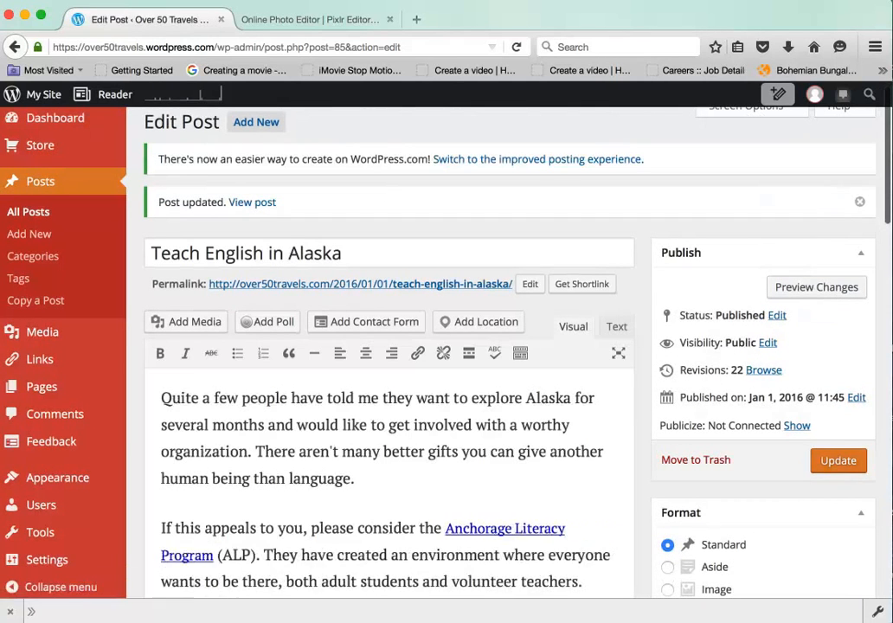
left_click(817, 290)
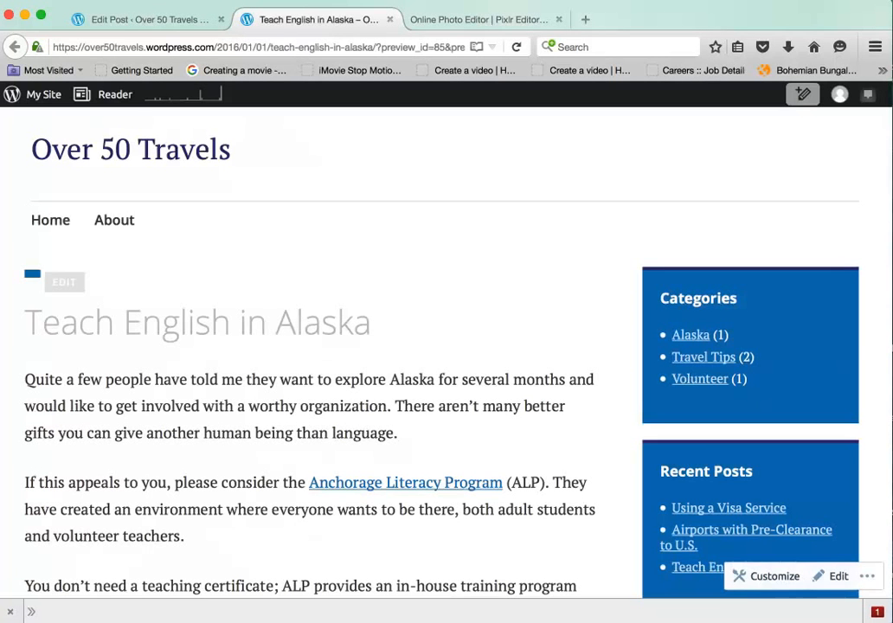
left_click(50, 220)
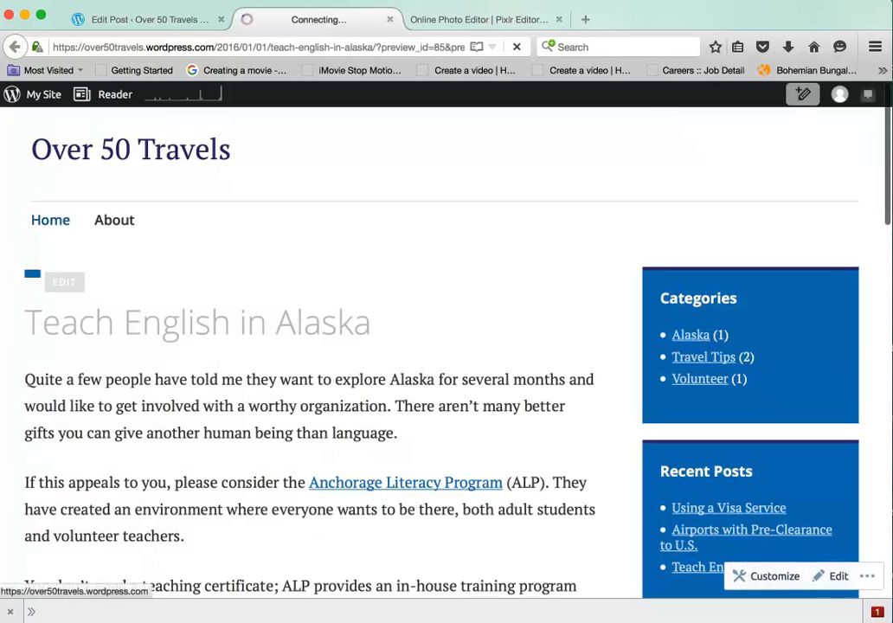